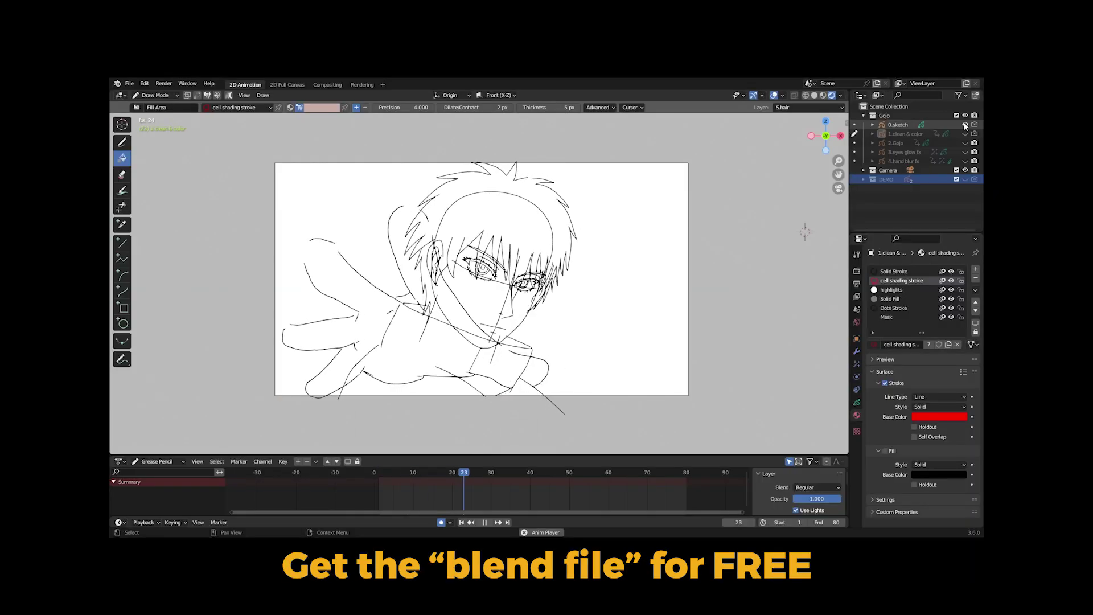
# Hide 0.sketch, then cycle past 1.clean & color so only the 2.Gojo collection is visible
pyautogui.click(965, 125)
pyautogui.click(965, 134)
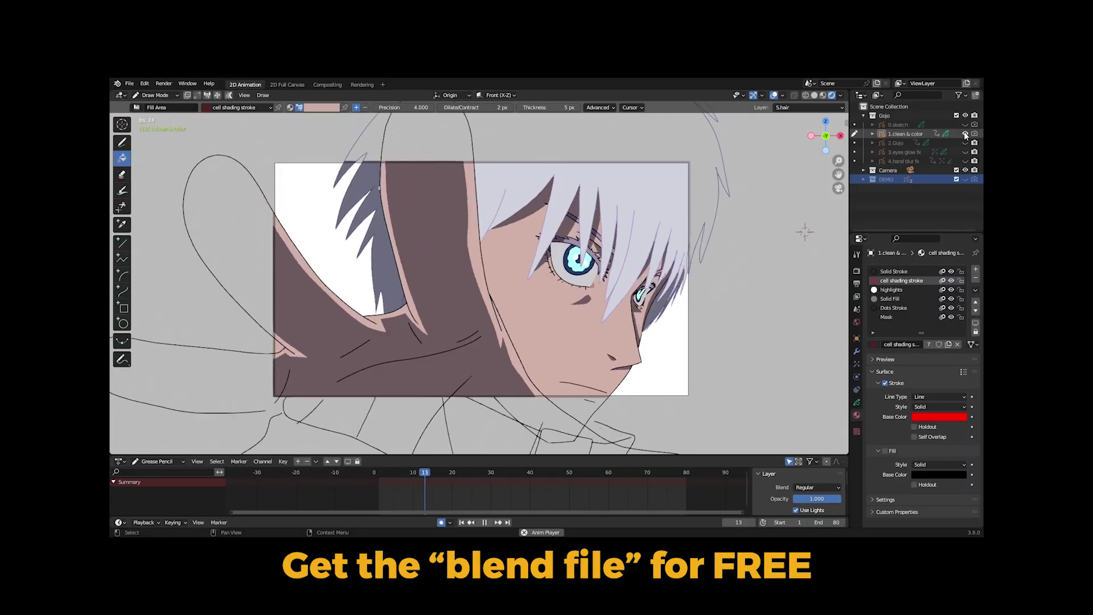
pyautogui.click(966, 134)
pyautogui.click(965, 143)
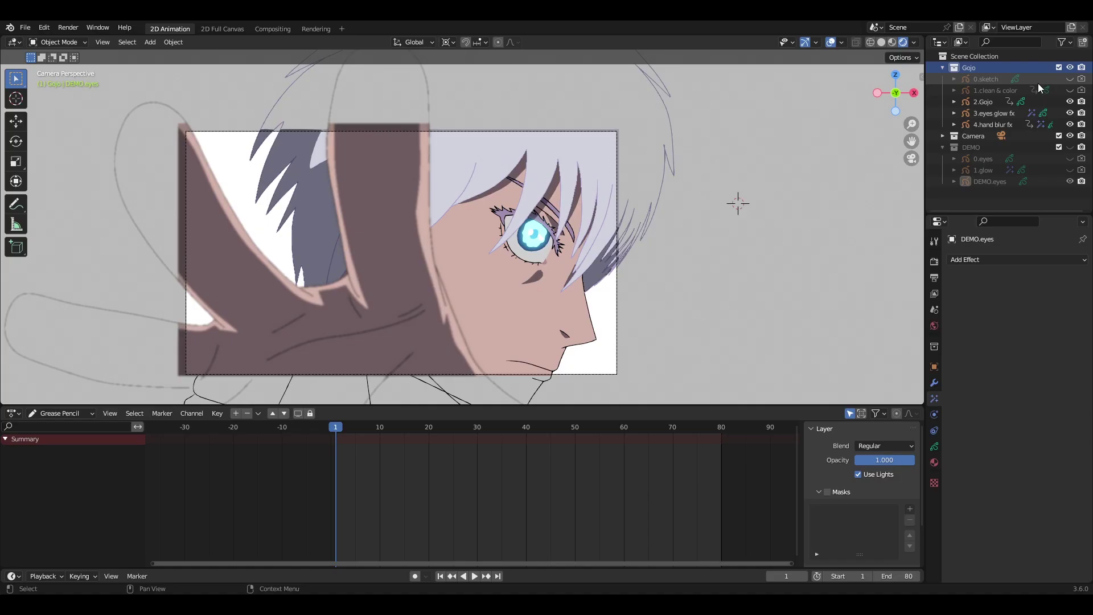
# Swap the Gojo collection for DEMO, preview the eye animation, and select DEMO.eyes
pyautogui.click(1070, 68)
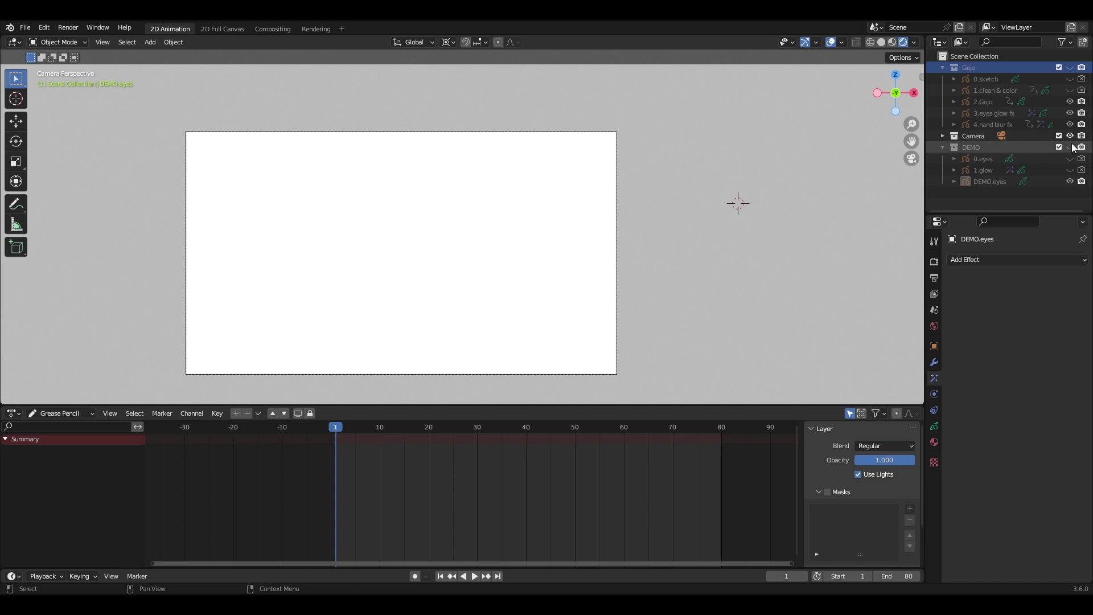
pyautogui.click(1071, 147)
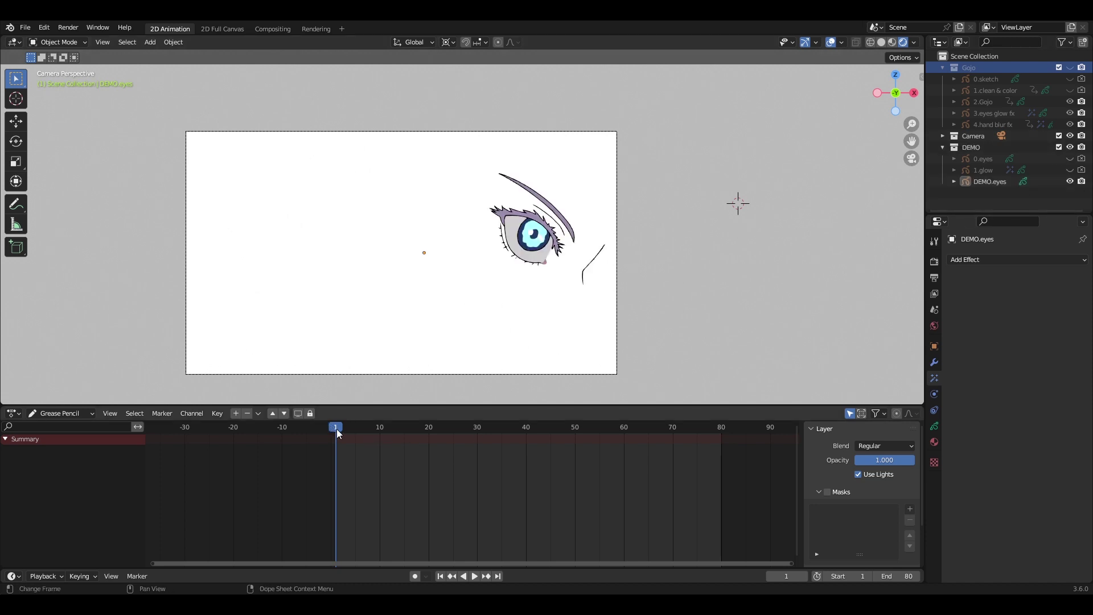
pyautogui.press('space')
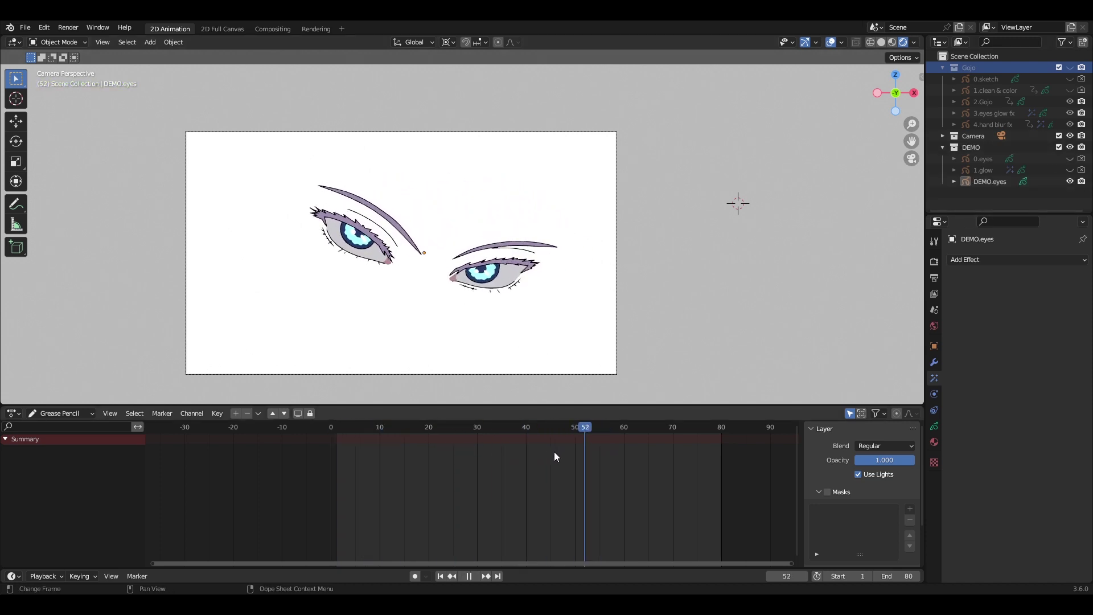
pyautogui.moveTo(547, 457)
pyautogui.mouseDown()
pyautogui.moveTo(508, 452)
pyautogui.moveTo(667, 456)
pyautogui.moveTo(336, 456)
pyautogui.mouseUp()
pyautogui.press('space')
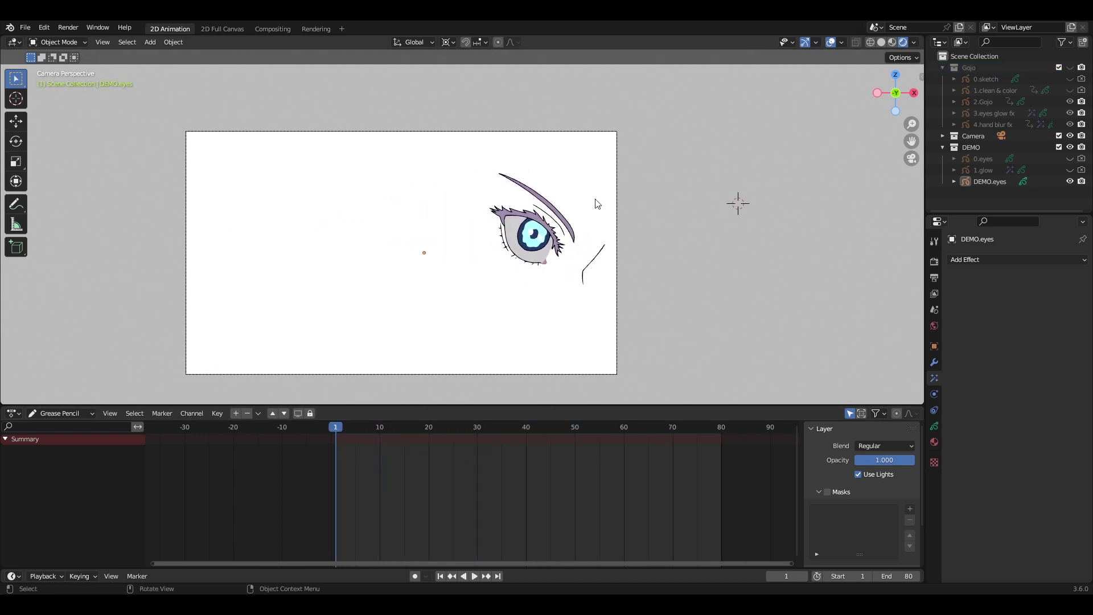
pyautogui.click(561, 252)
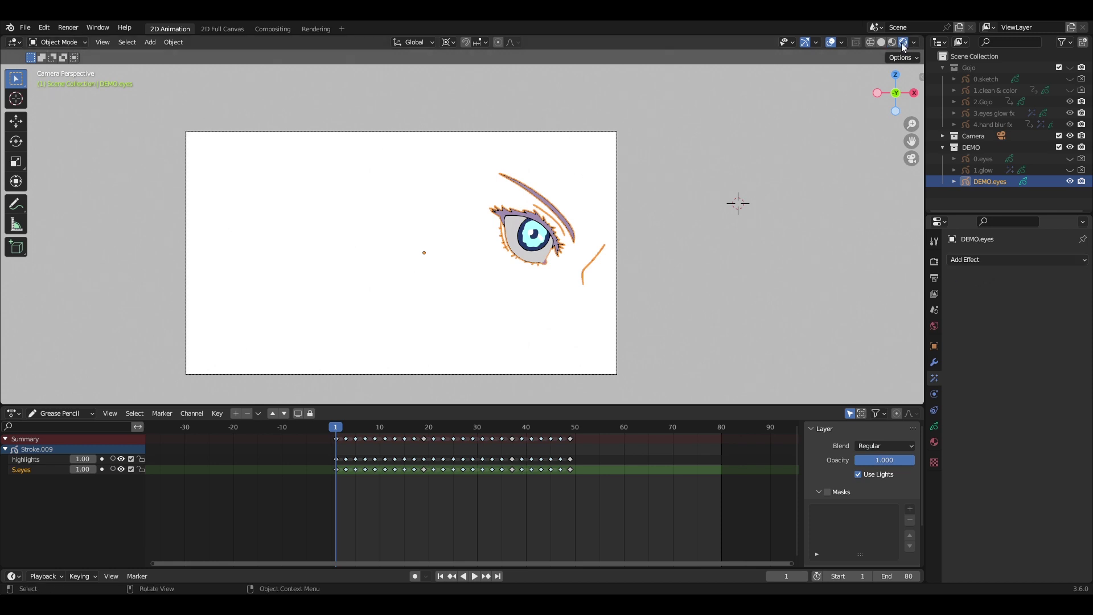
# Add a Glow visual effect to DEMO.eyes and zoom in on the glowing iris
pyautogui.click(997, 265)
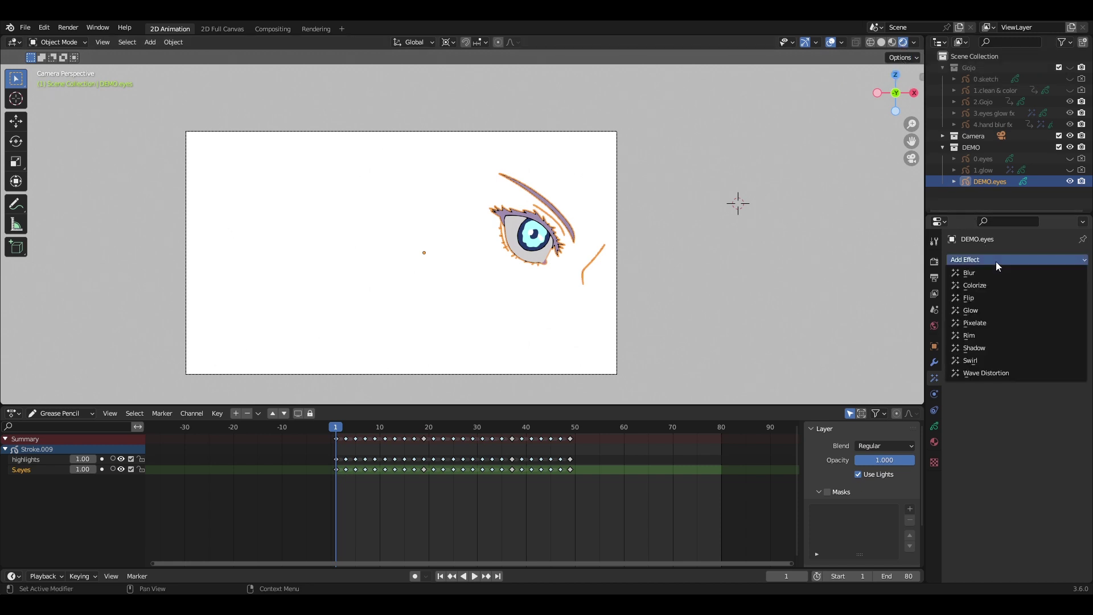
pyautogui.click(995, 312)
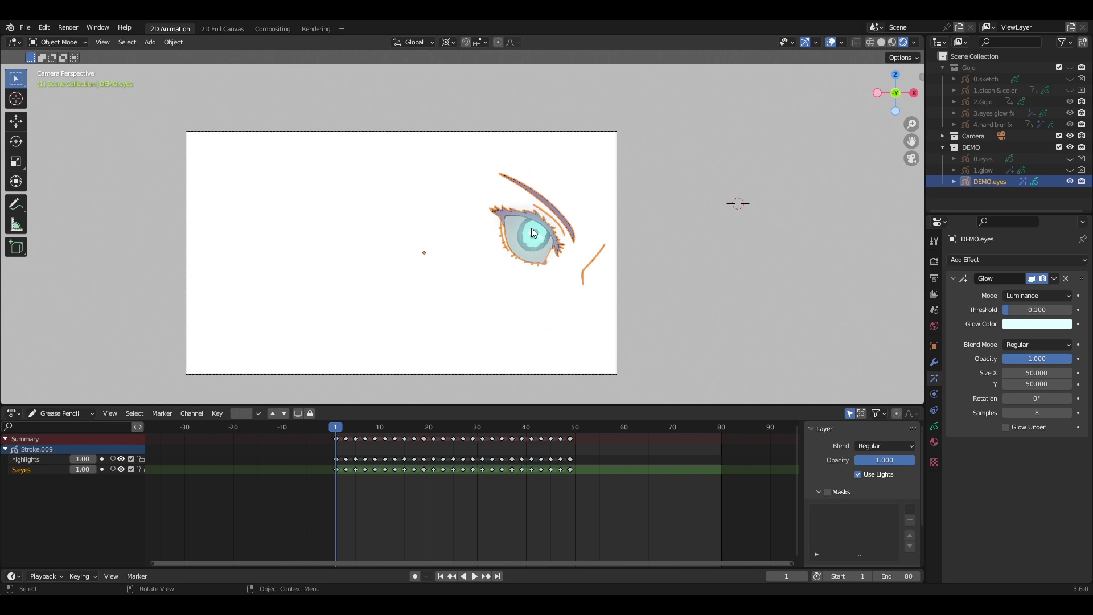
pyautogui.scroll(5, 582, 248)
pyautogui.scroll(2, 655, 277)
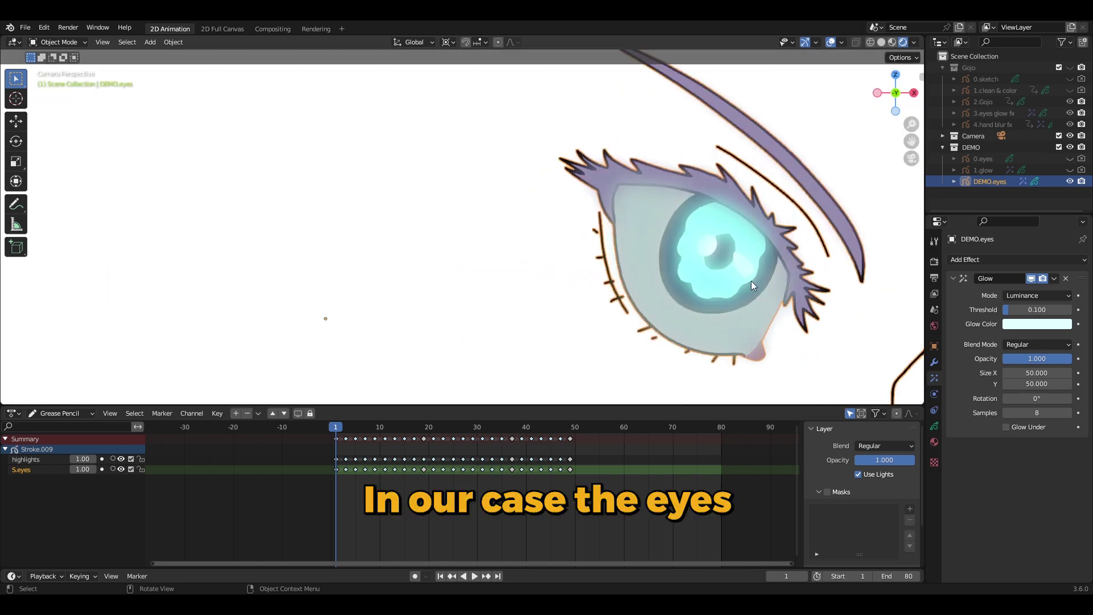
pyautogui.keyDown('shift'); pyautogui.moveTo(752, 285); pyautogui.dragTo(536, 214, button='middle'); pyautogui.keyUp('shift')
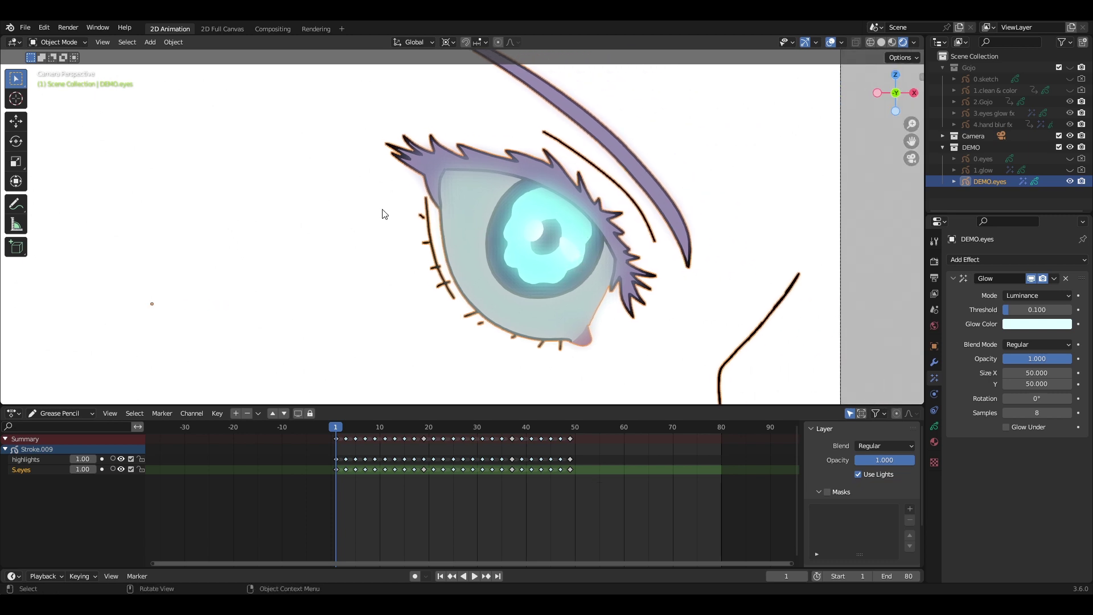
pyautogui.scroll(-3, 401, 221)
pyautogui.scroll(1, 476, 211)
# Duplicate DEMO.eyes in place, hide and disable rendering of the original, and select the copy
pyautogui.scroll(-2, 476, 211)
pyautogui.click(370, 187)
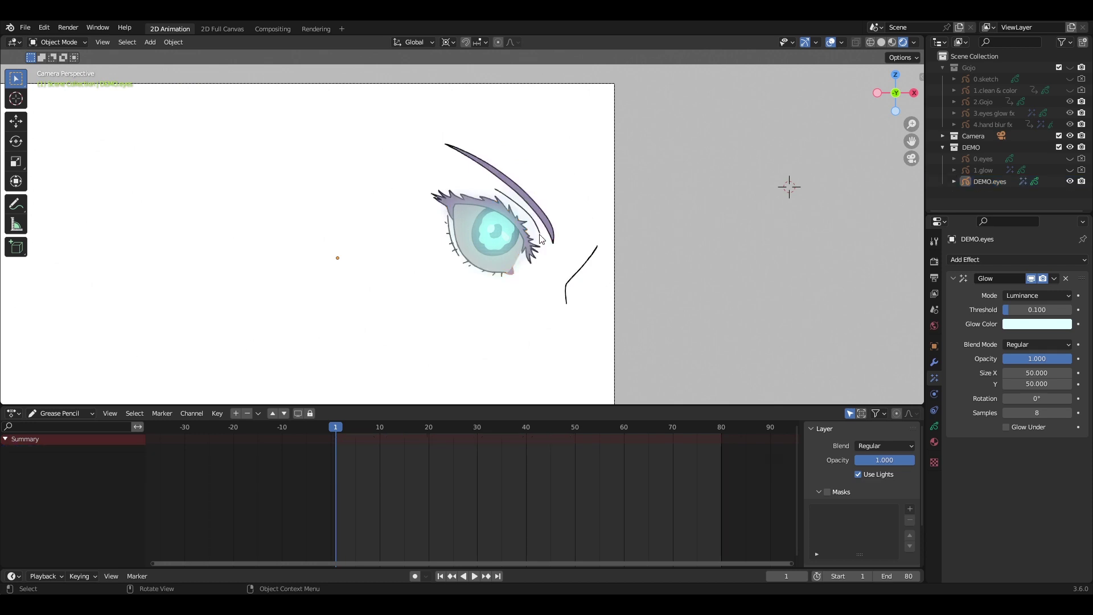
pyautogui.click(476, 234)
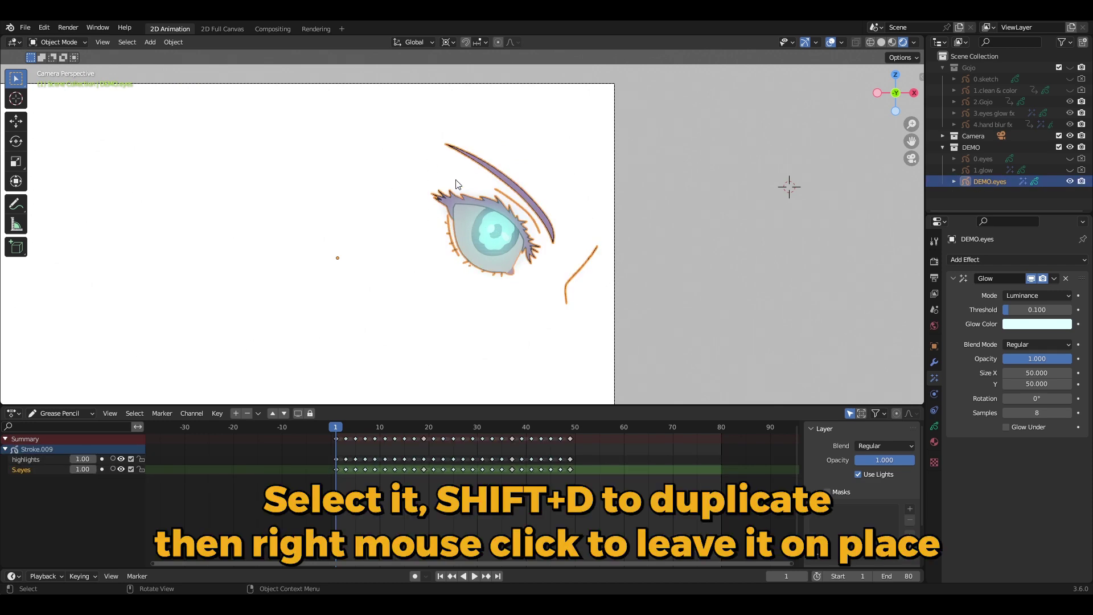
pyautogui.hotkey('shift', 'd')
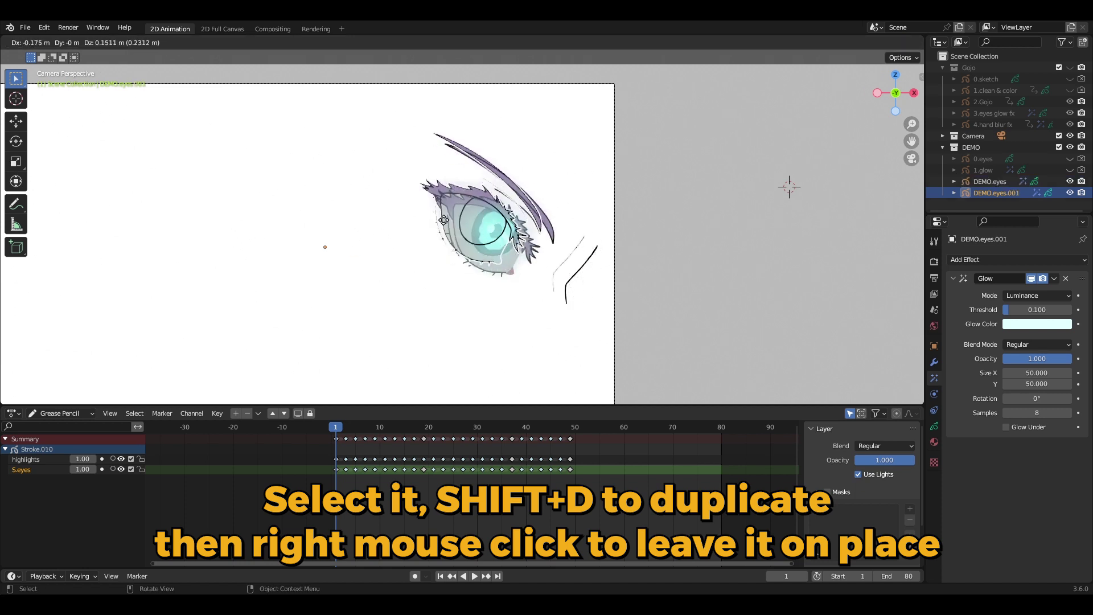
pyautogui.rightClick(543, 234)
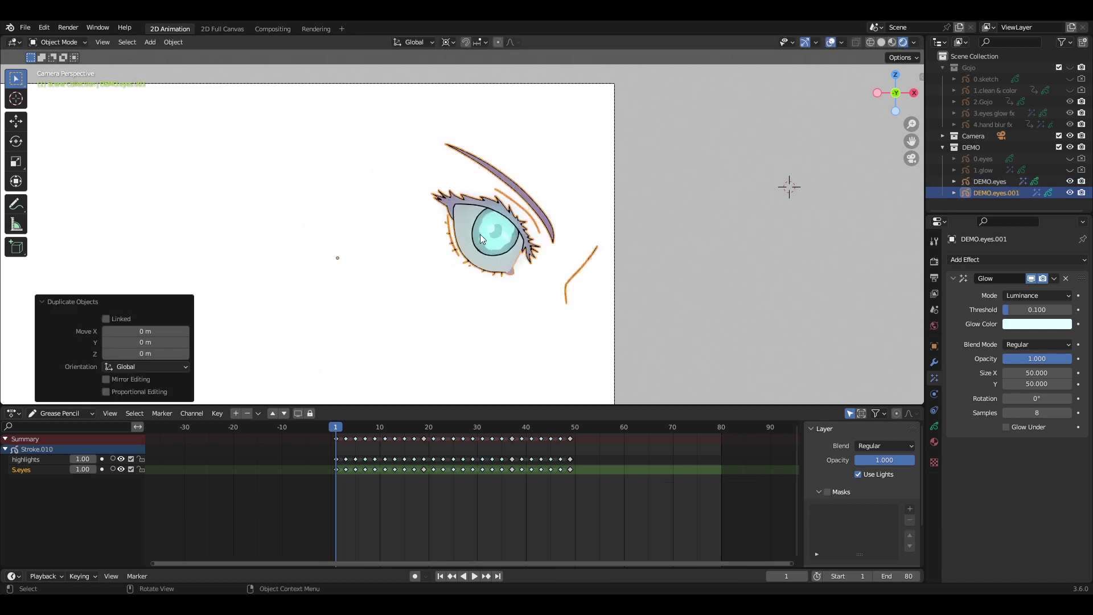
pyautogui.click(1070, 182)
pyautogui.click(1081, 181)
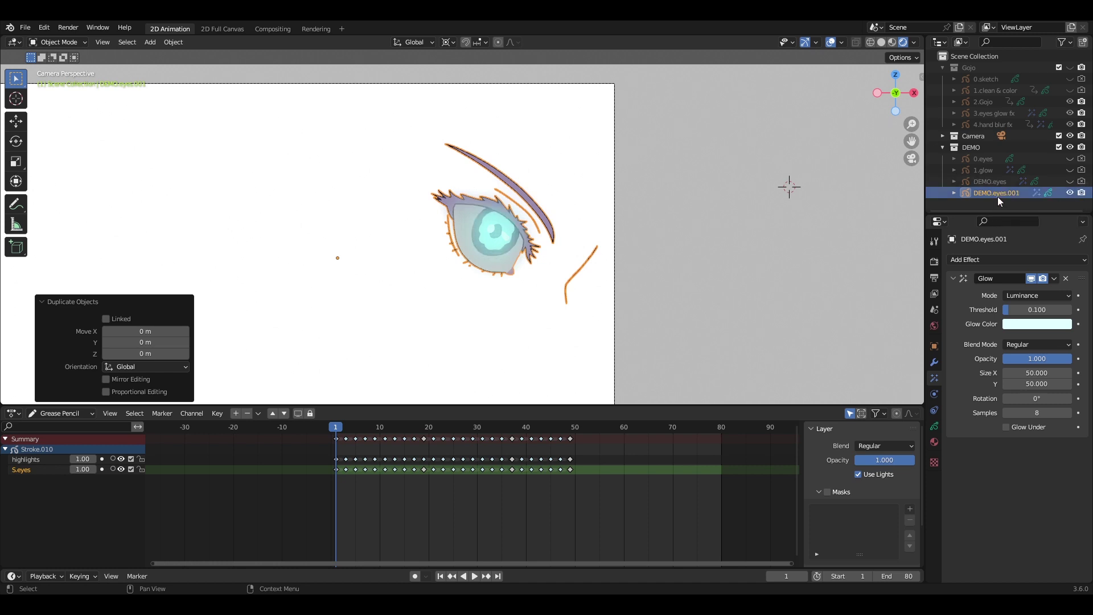
pyautogui.click(997, 196)
# In Edit Mode with Multiframe, delete all non-iris strokes from the copy on every frame
pyautogui.scroll(1, 560, 204)
pyautogui.press('Tab')
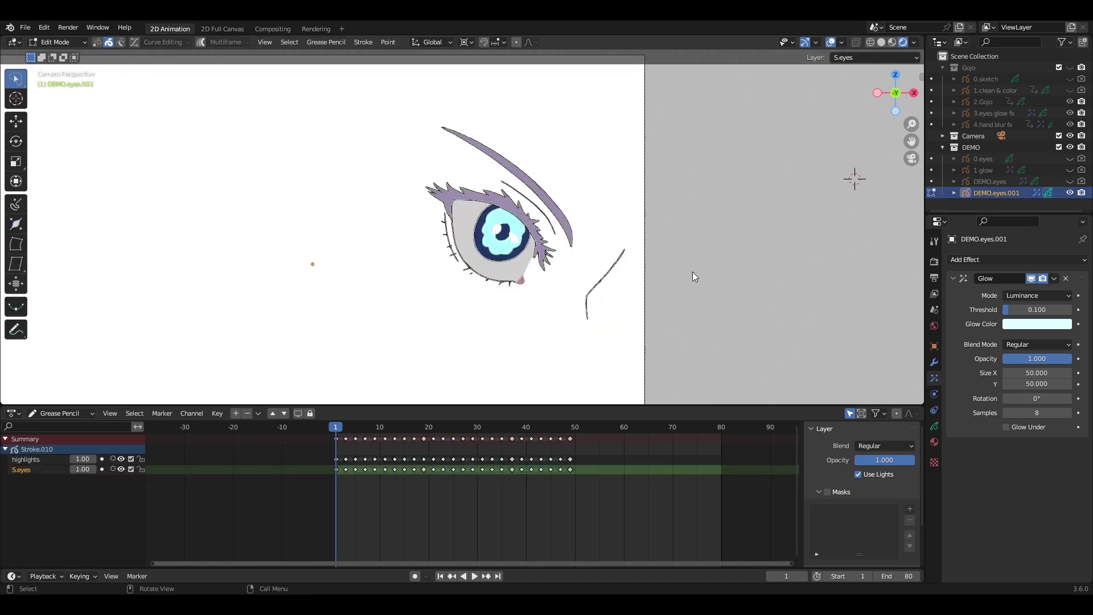
pyautogui.press('Delete')
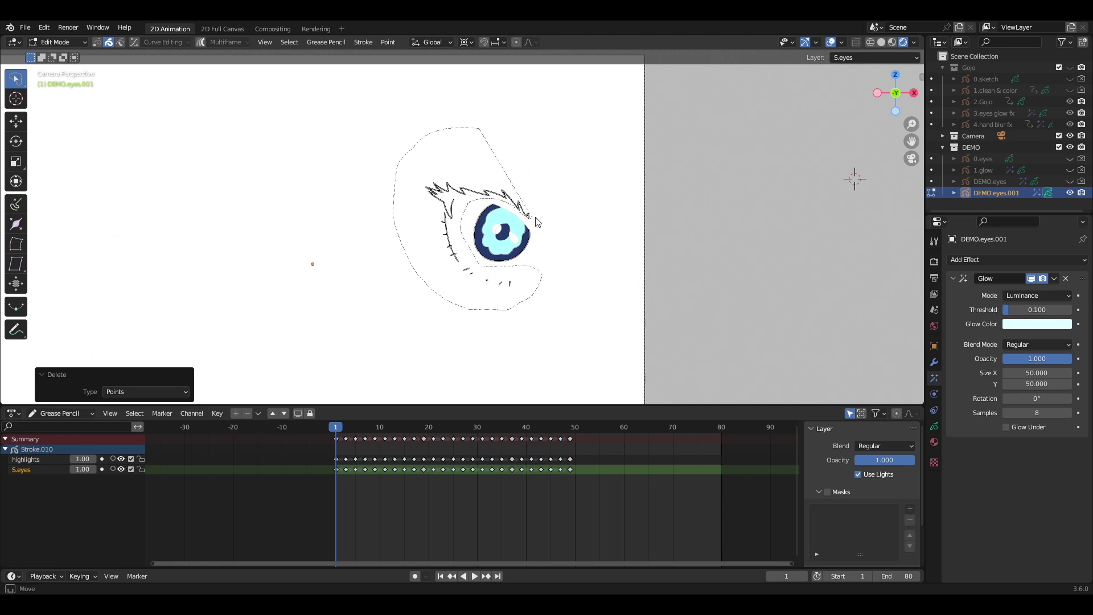
pyautogui.press('Right')
pyautogui.press('Right')
pyautogui.press('Delete')
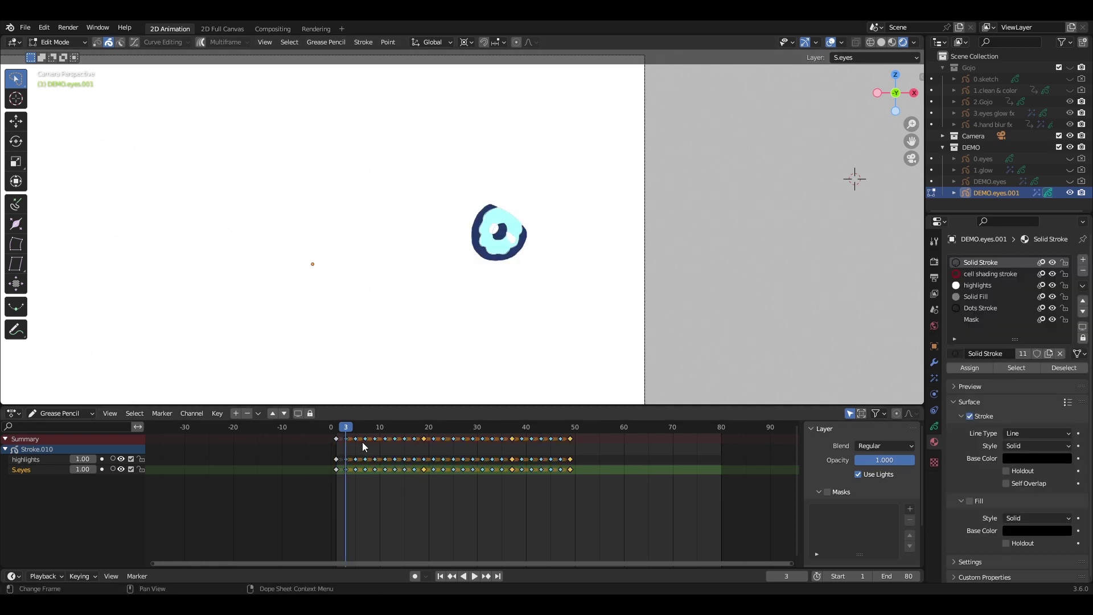
pyautogui.press('Right')
pyautogui.press('Right')
pyautogui.click(200, 41)
pyautogui.scroll(3, 626, 256)
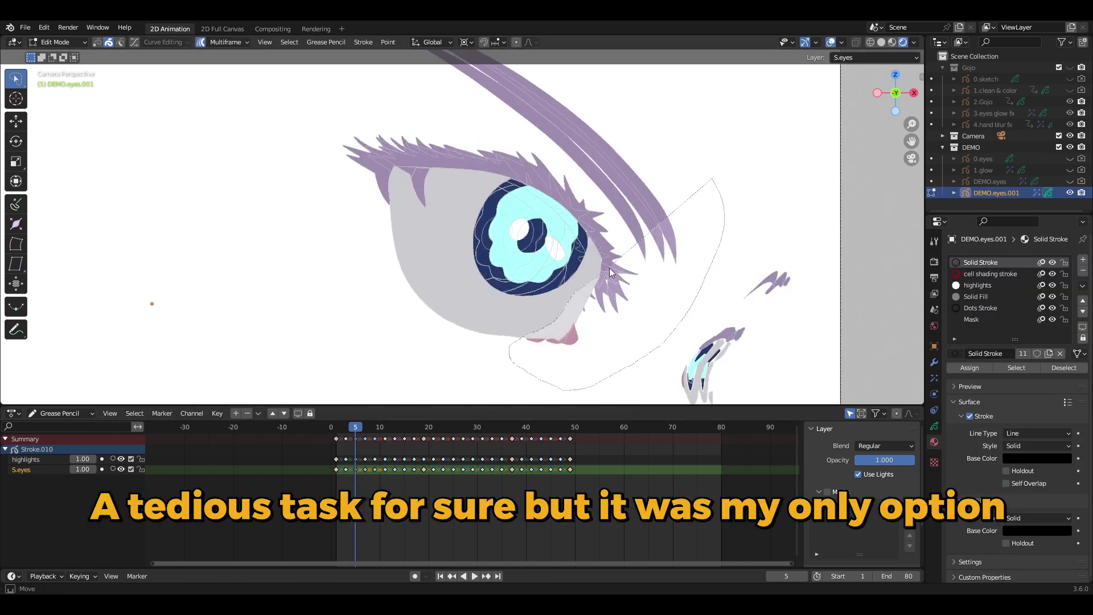
pyautogui.press('Delete')
pyautogui.keyDown('shift'); pyautogui.moveTo(763, 302); pyautogui.dragTo(557, 277, button='middle'); pyautogui.keyUp('shift')
pyautogui.scroll(2, 556, 279)
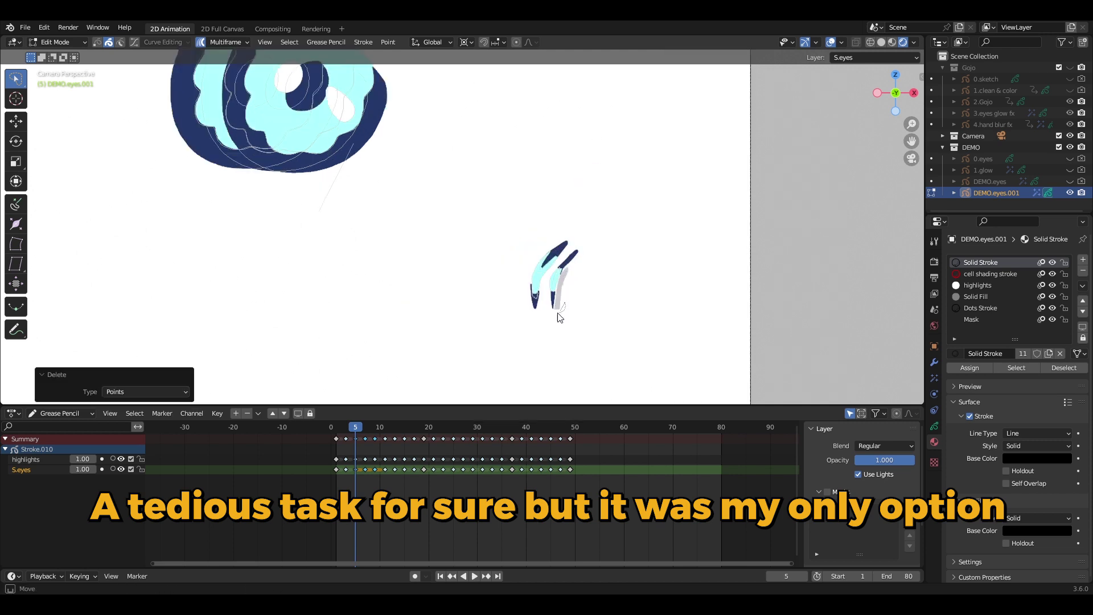
pyautogui.scroll(-1, 556, 277)
pyautogui.press('Home')
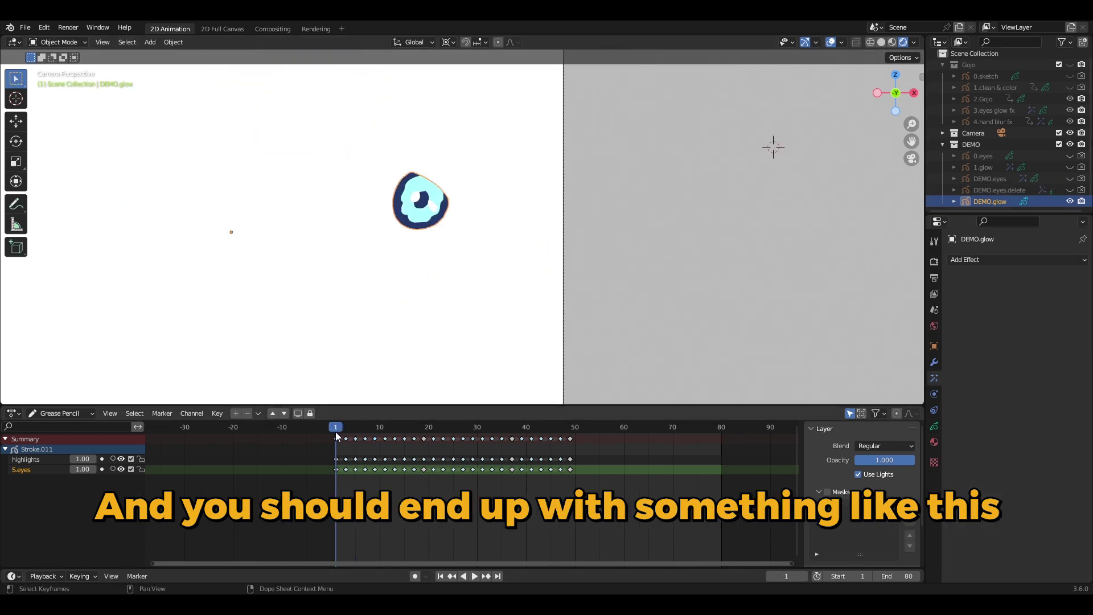
# Preview the iris-only animation and add a Glow effect to DEMO.glow
pyautogui.press('space')
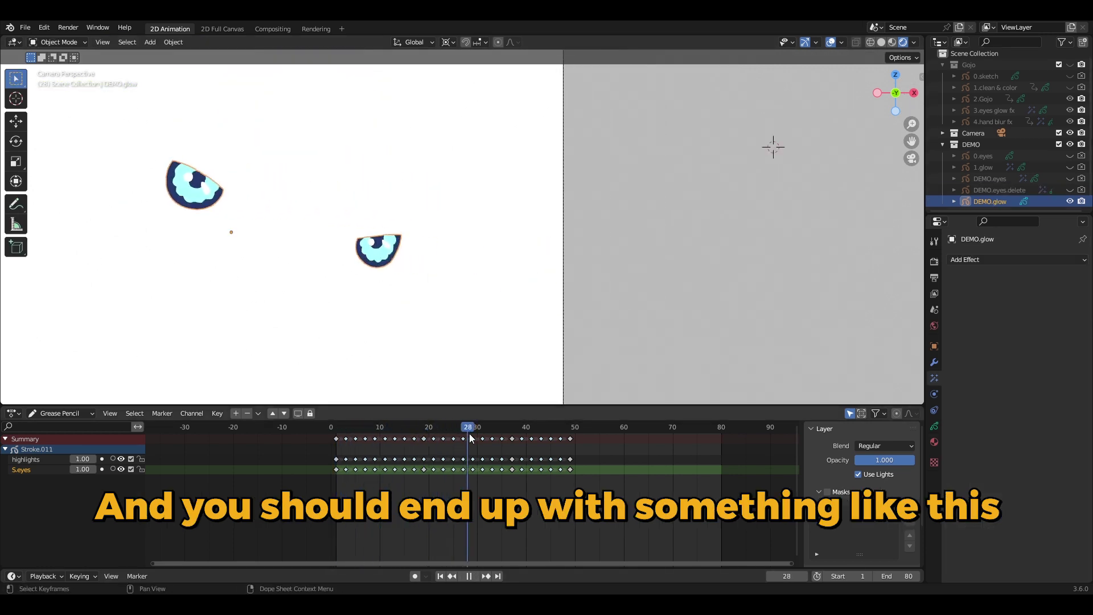
pyautogui.moveTo(470, 433); pyautogui.dragTo(360, 444)
pyautogui.press('Escape')
pyautogui.click(977, 260)
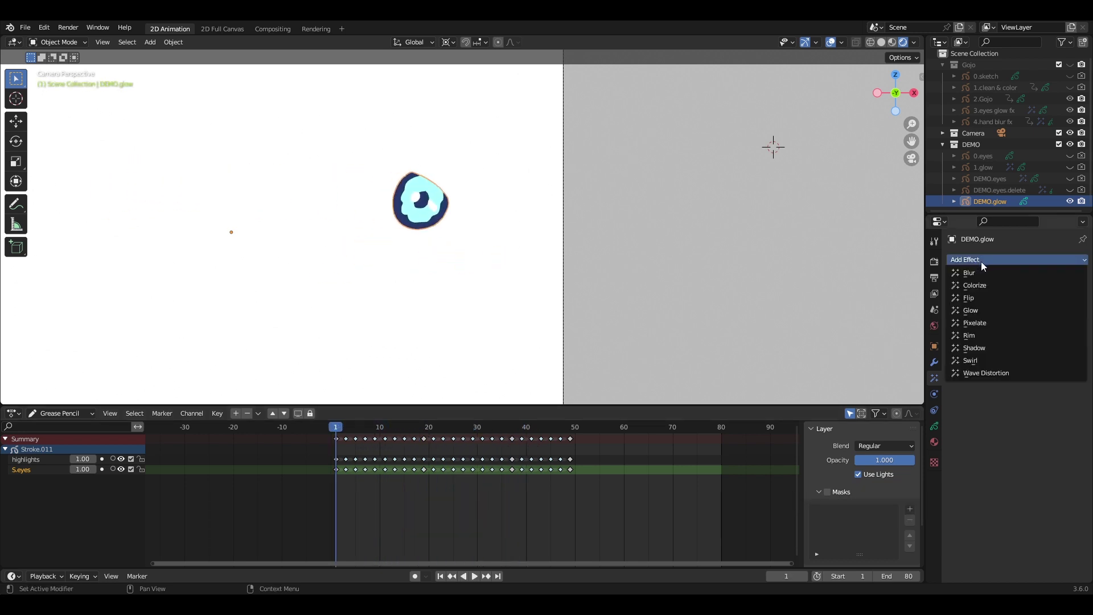
pyautogui.click(980, 311)
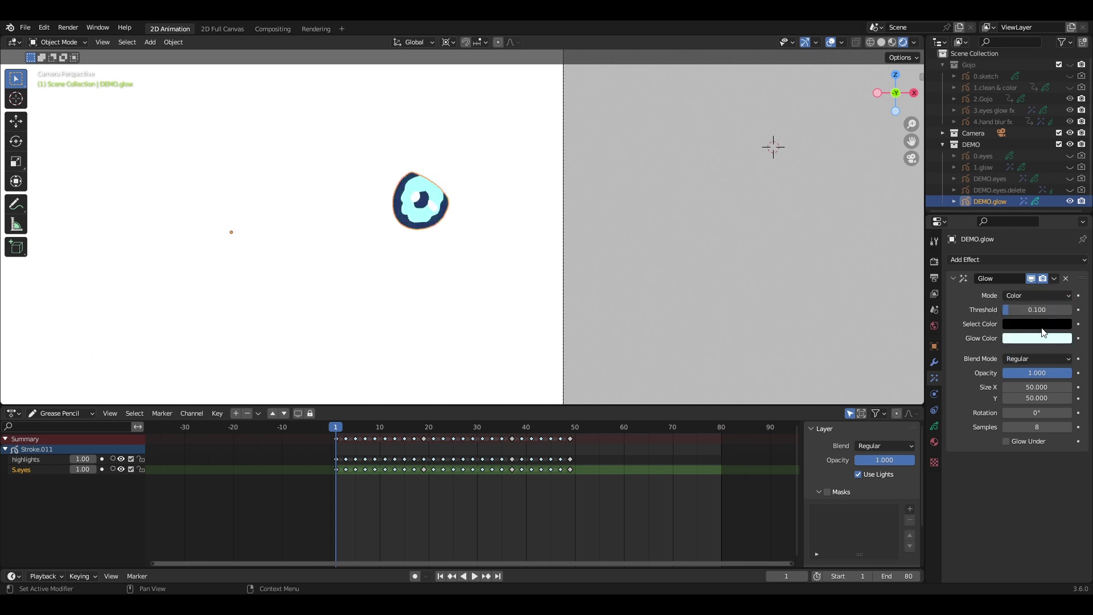
# Set the Glow to threshold 1.0, size 25, Add blending and a saturated cyan colour
pyautogui.moveTo(1025, 309); pyautogui.dragTo(1071, 310)
pyautogui.click(1035, 387)
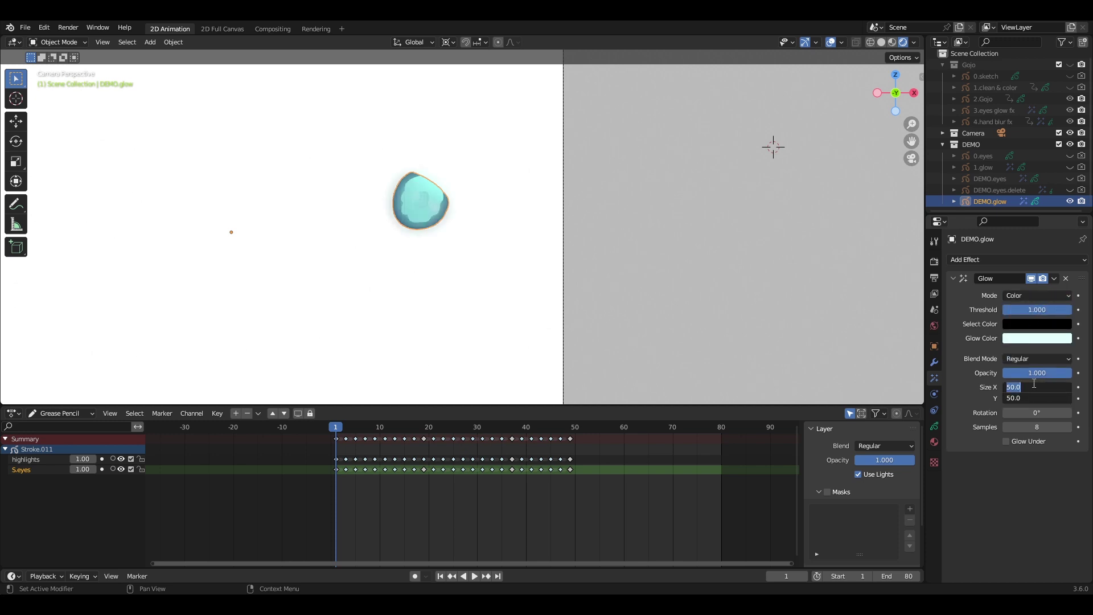
pyautogui.write('25')
pyautogui.press('Return')
pyautogui.click(1023, 362)
pyautogui.click(1024, 371)
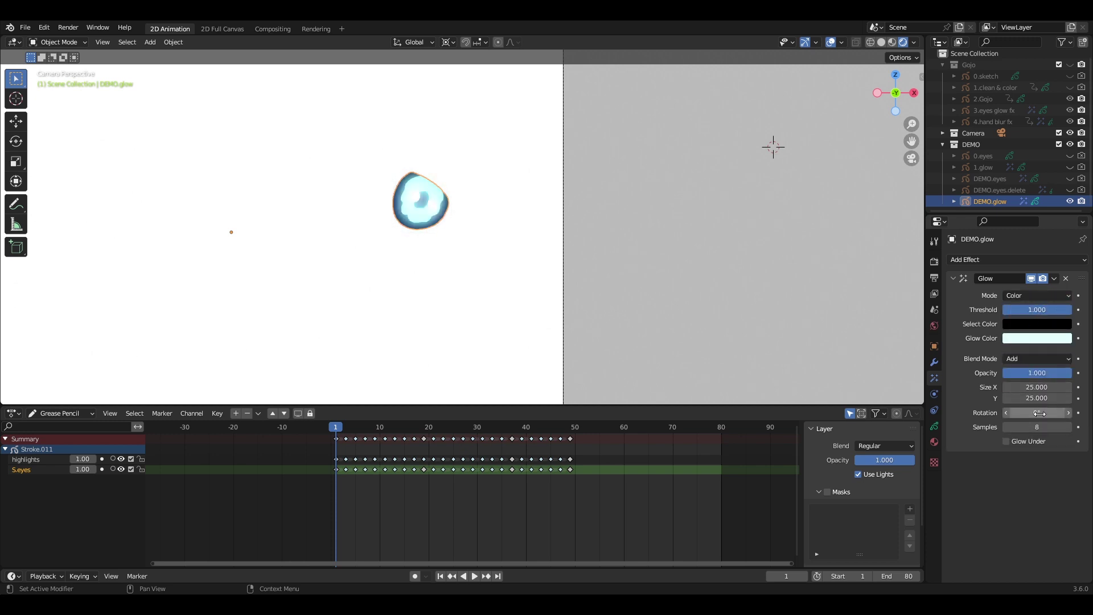
pyautogui.click(1035, 339)
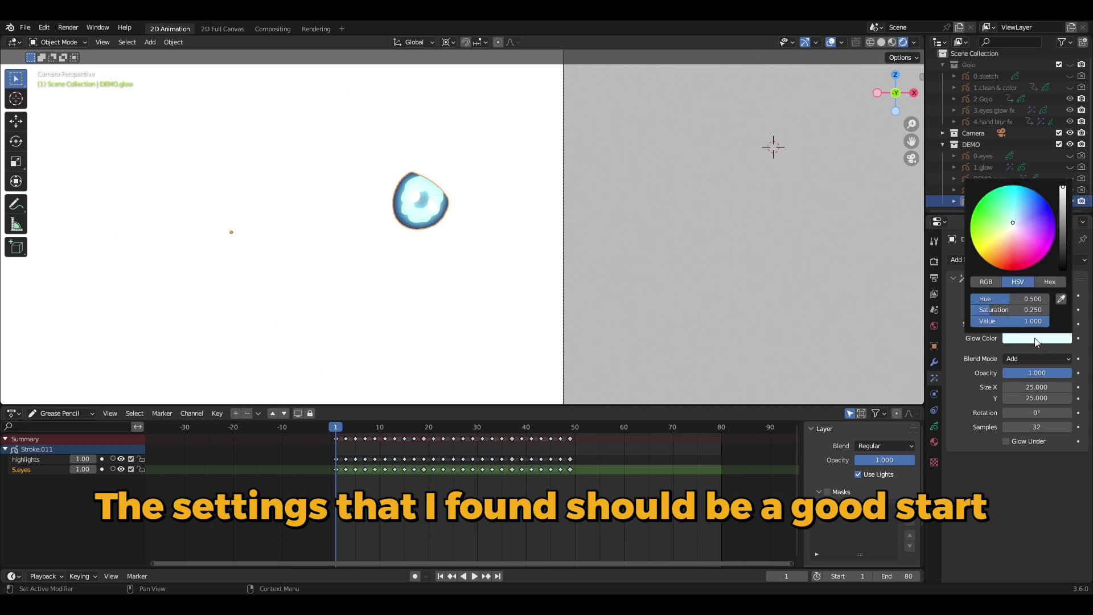
pyautogui.click(1014, 215)
pyautogui.moveTo(1014, 213); pyautogui.dragTo(1016, 210)
pyautogui.click(981, 168)
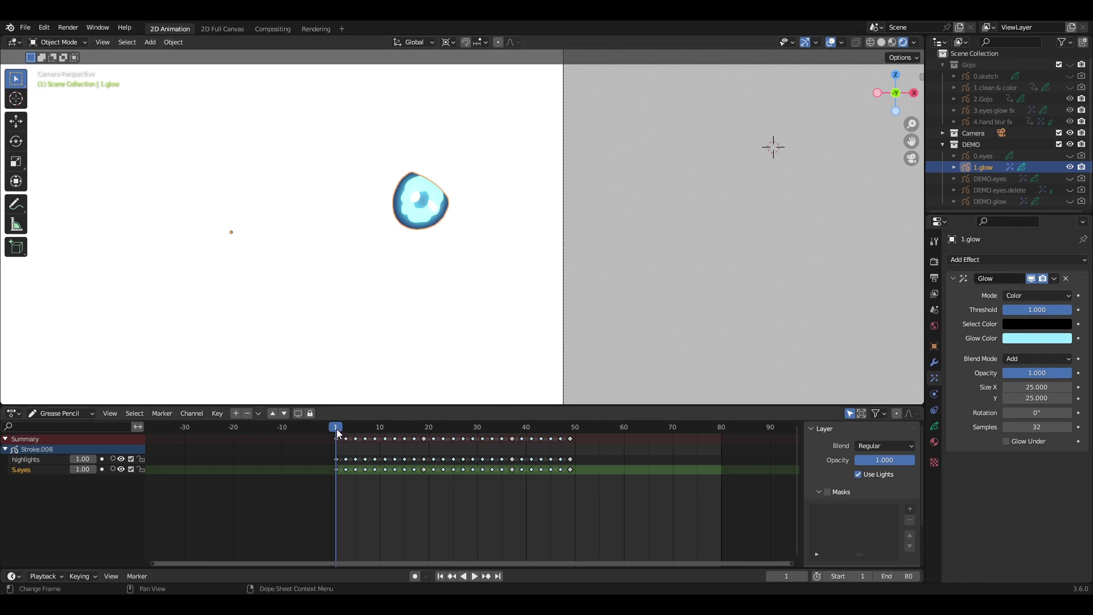
# Scrub to frame 49, unhide the full DEMO.eyes drawing, and select DEMO.glow
pyautogui.moveTo(338, 434)
pyautogui.mouseDown()
pyautogui.moveTo(571, 445)
pyautogui.moveTo(340, 452)
pyautogui.mouseUp()
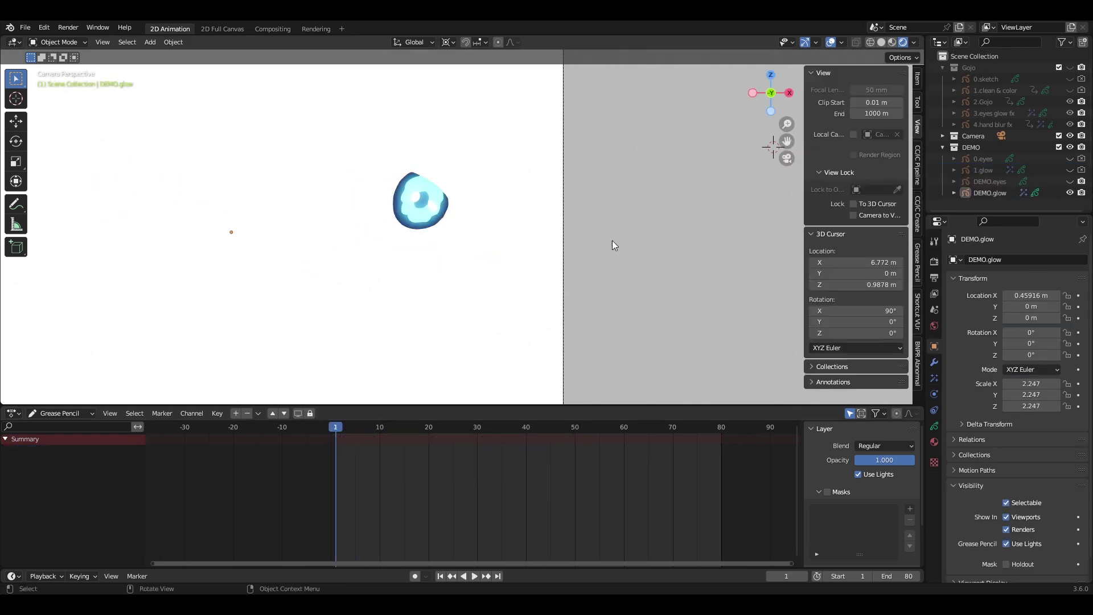
pyautogui.click(1070, 182)
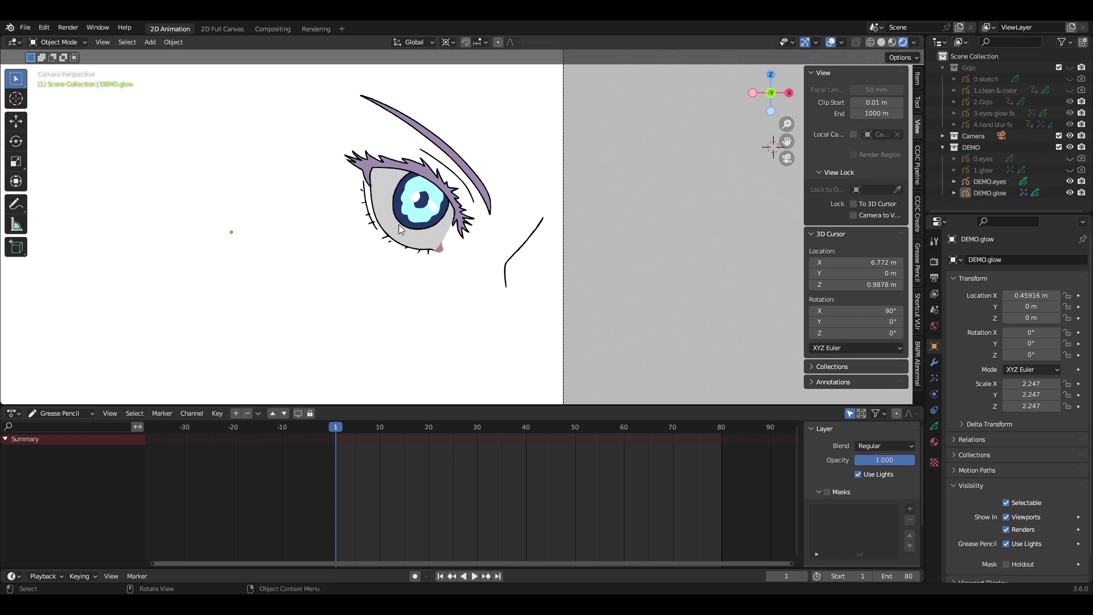
pyautogui.click(988, 193)
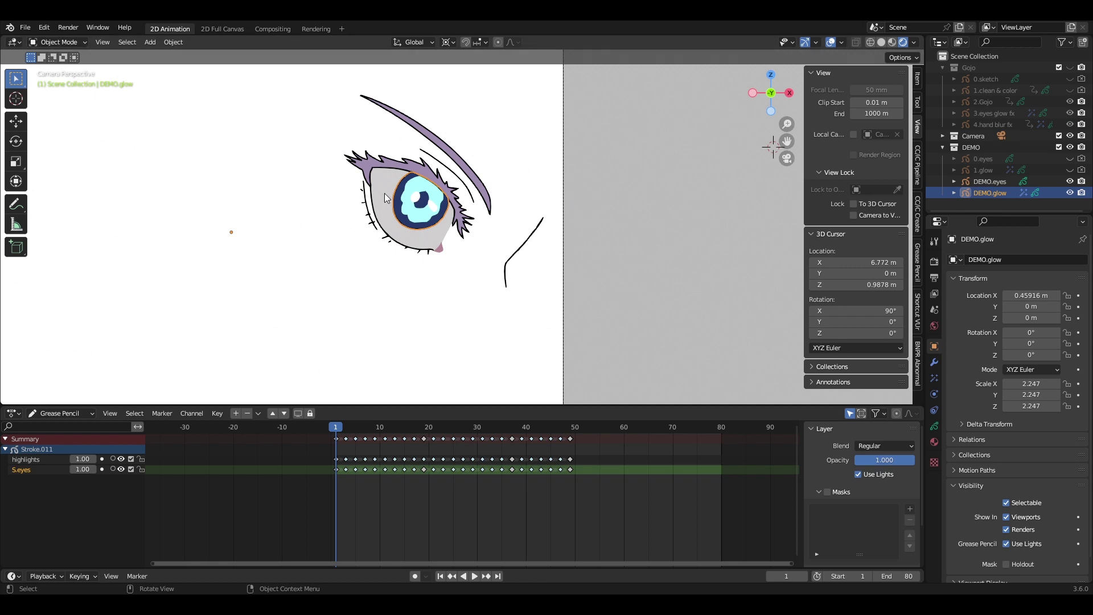
# Nudge DEMO.glow along Y to about -0.000703 m so the iris shows in front
pyautogui.click(405, 199)
pyautogui.click(405, 199)
pyautogui.press('g')
pyautogui.press('y')
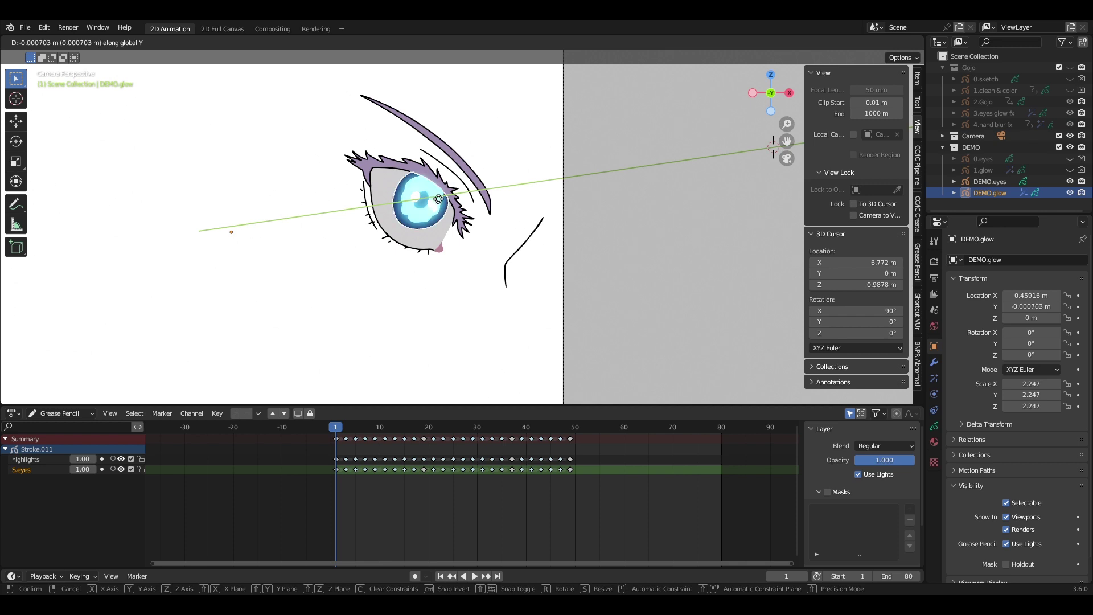
pyautogui.click(438, 198)
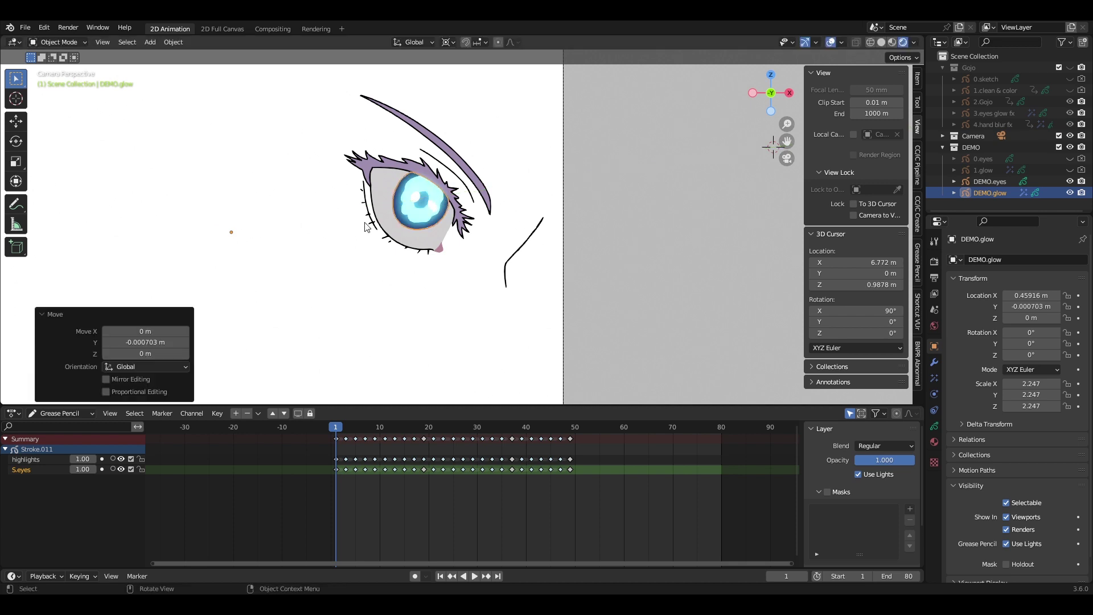
pyautogui.click(527, 195)
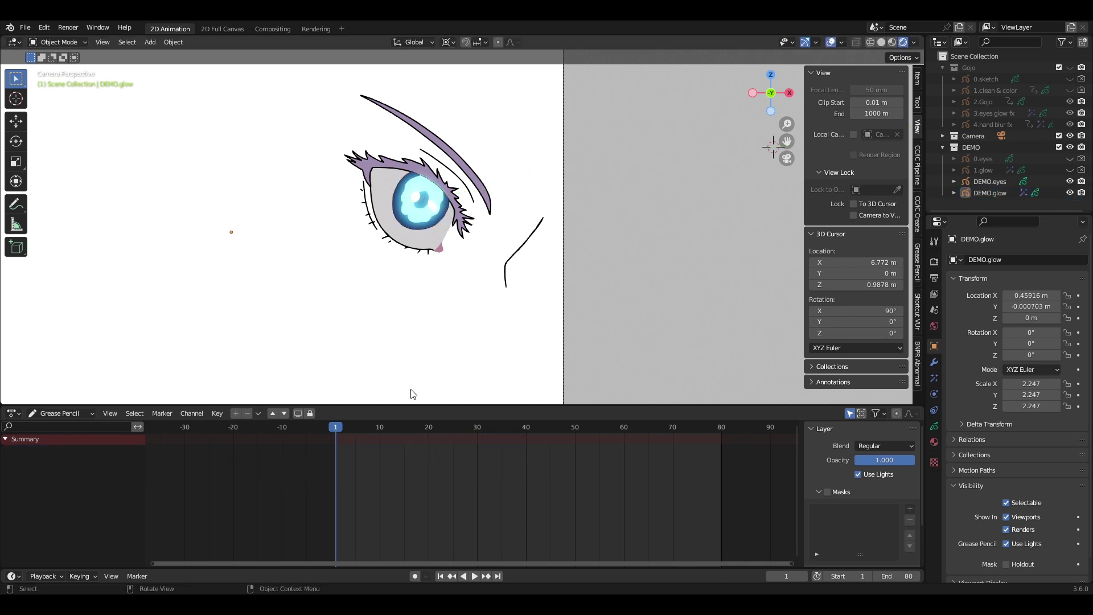
# Play and scrub the glowing eye animation, then switch to the Compositing workspace
pyautogui.press('space')
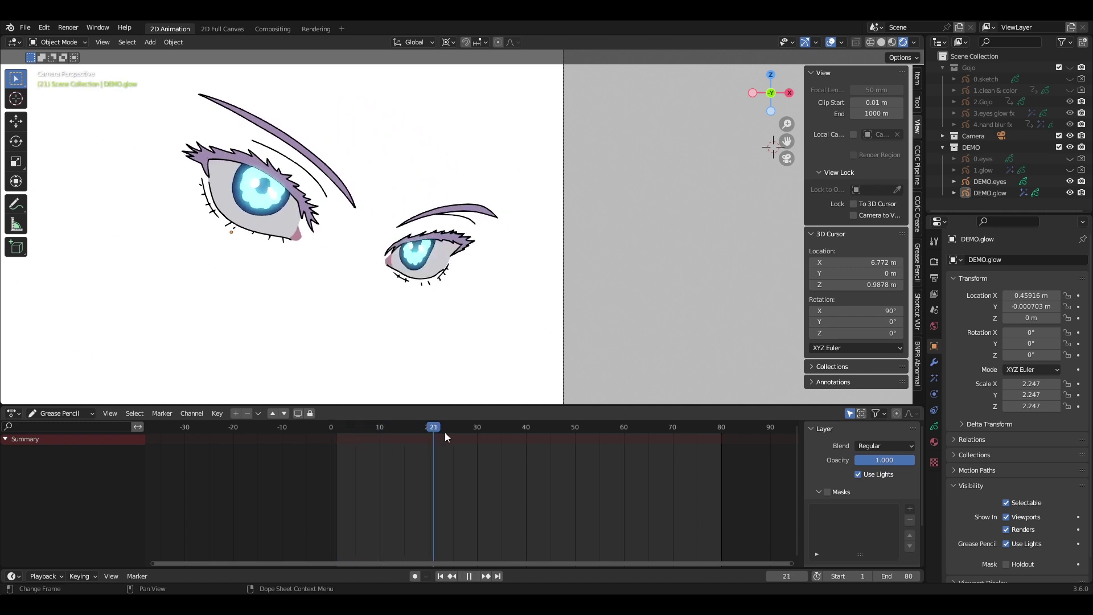
pyautogui.moveTo(569, 428)
pyautogui.mouseDown()
pyautogui.moveTo(409, 435)
pyautogui.moveTo(576, 442)
pyautogui.moveTo(391, 450)
pyautogui.moveTo(615, 459)
pyautogui.moveTo(342, 456)
pyautogui.mouseUp()
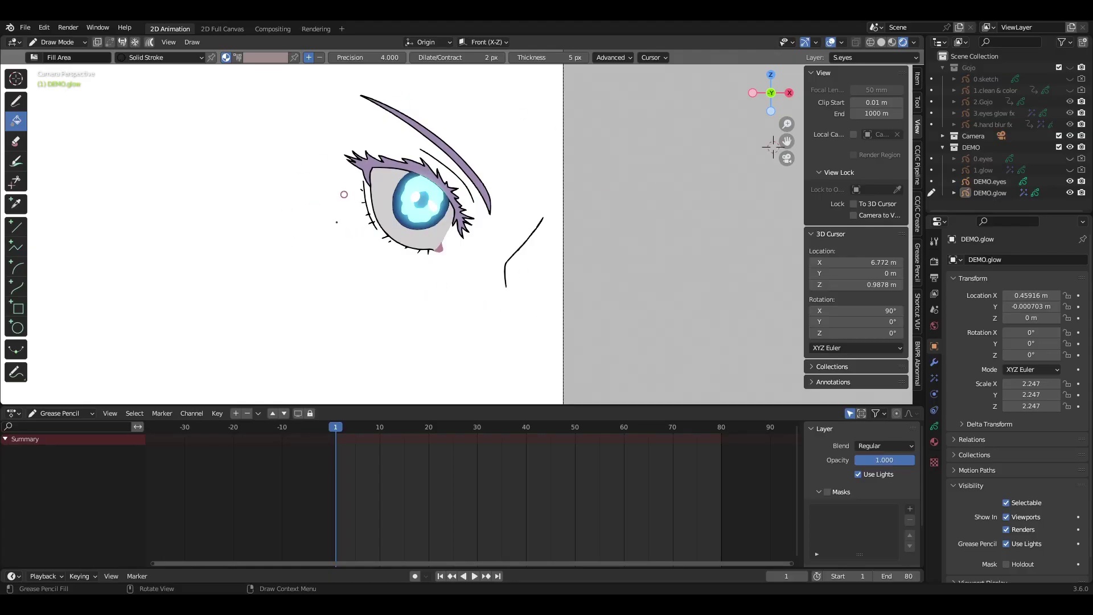
pyautogui.click(276, 29)
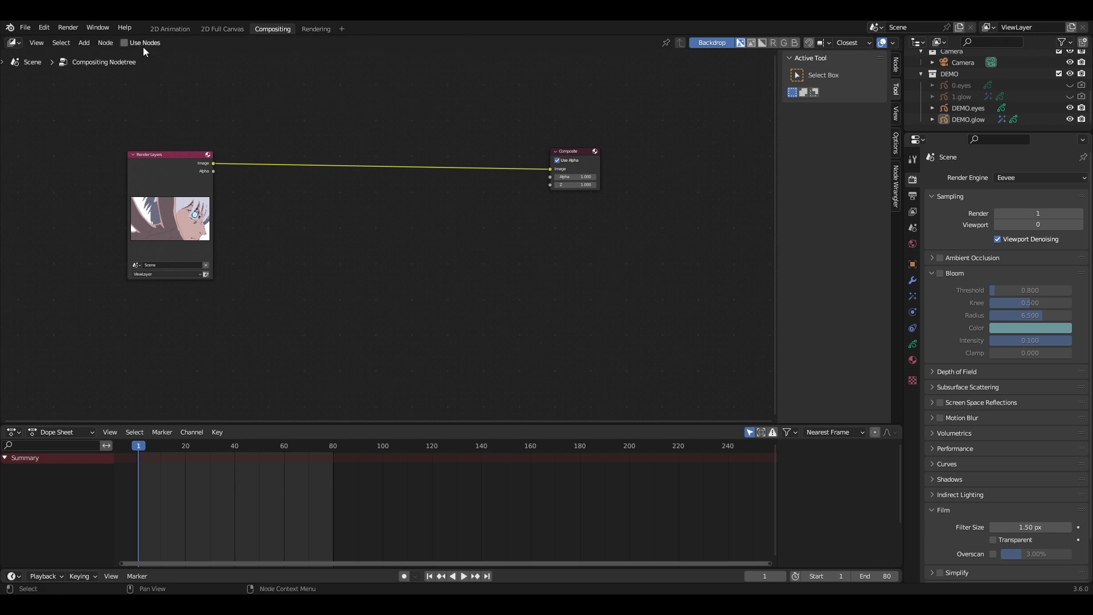
# Enable Use Nodes in the compositor header
pyautogui.click(125, 42)
# Insert a Glare node set to Fog Glow between Render Layers and Composite
pyautogui.hotkey('shift', 'a')
pyautogui.write('g')
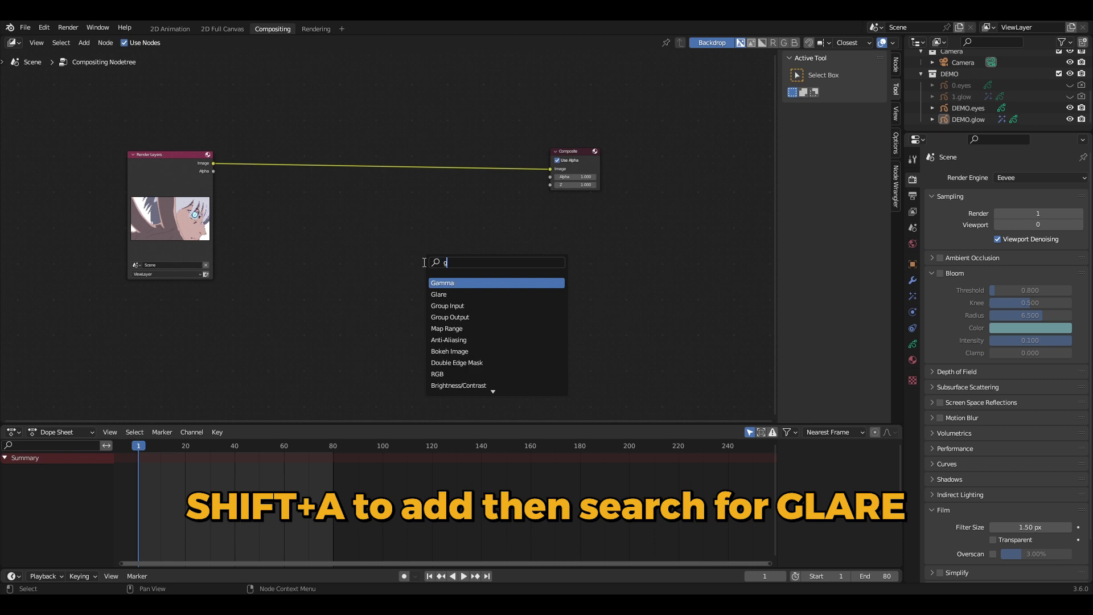
pyautogui.write('lare')
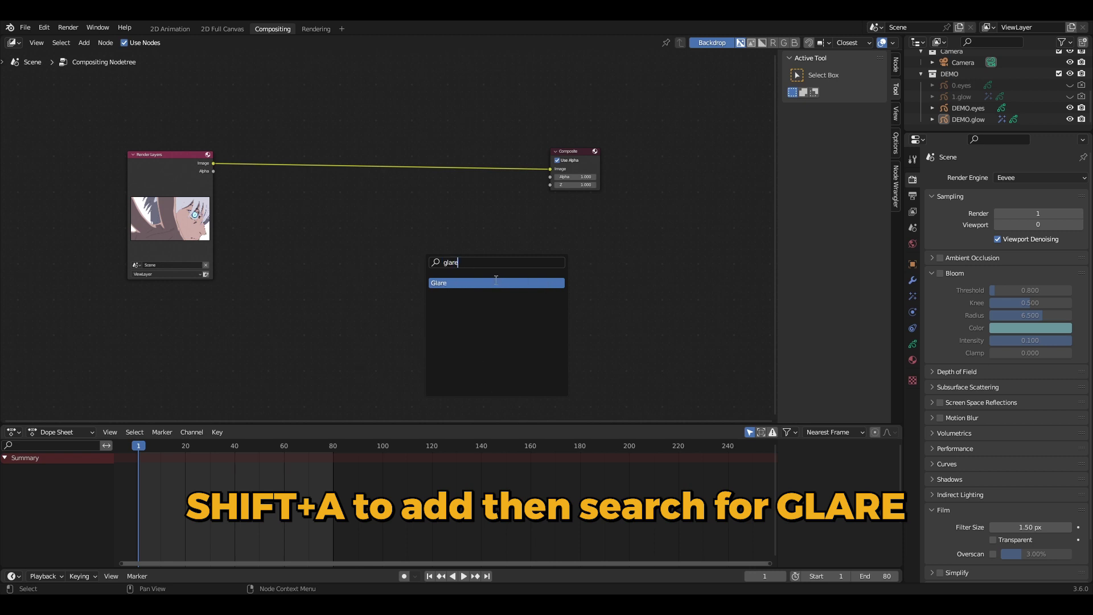
pyautogui.click(496, 282)
pyautogui.click(361, 170)
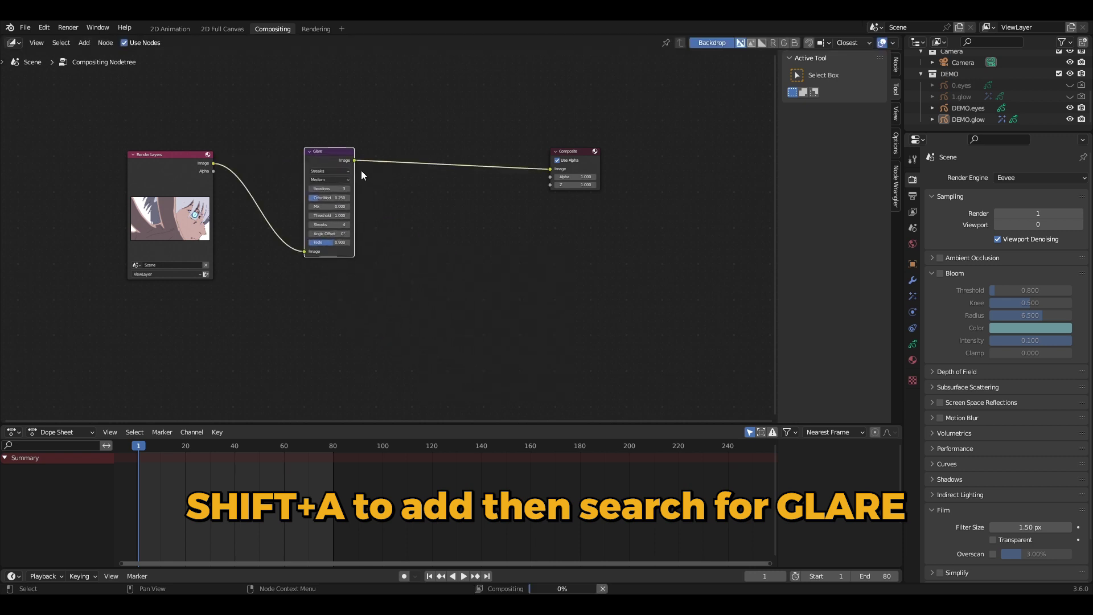
pyautogui.click(330, 171)
pyautogui.click(330, 194)
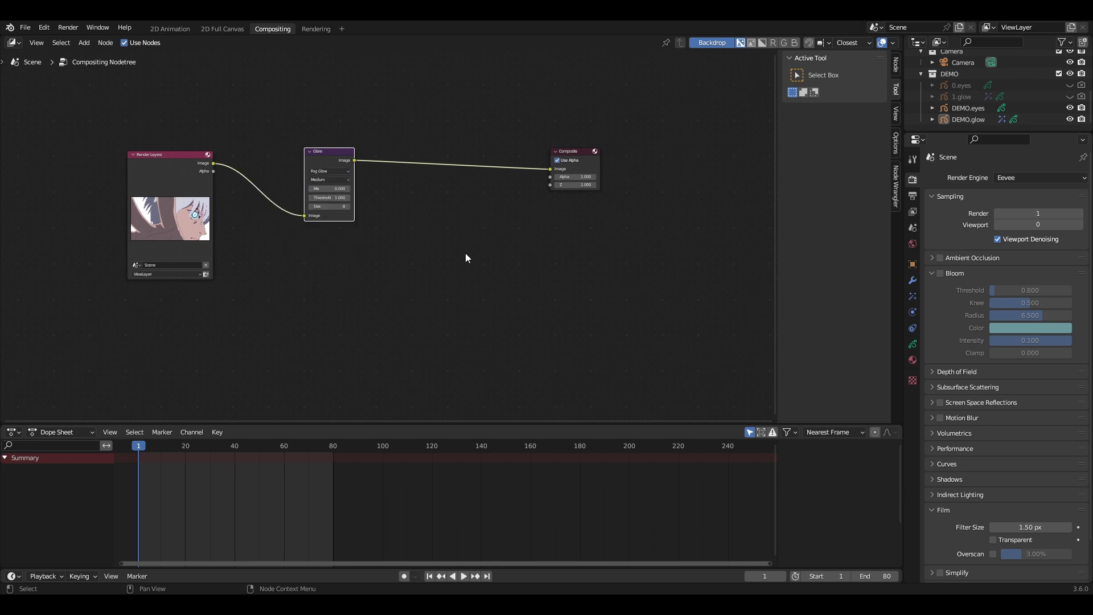
# Add a Lens Distortion node between the Glare node and Composite
pyautogui.hotkey('shift', 'a')
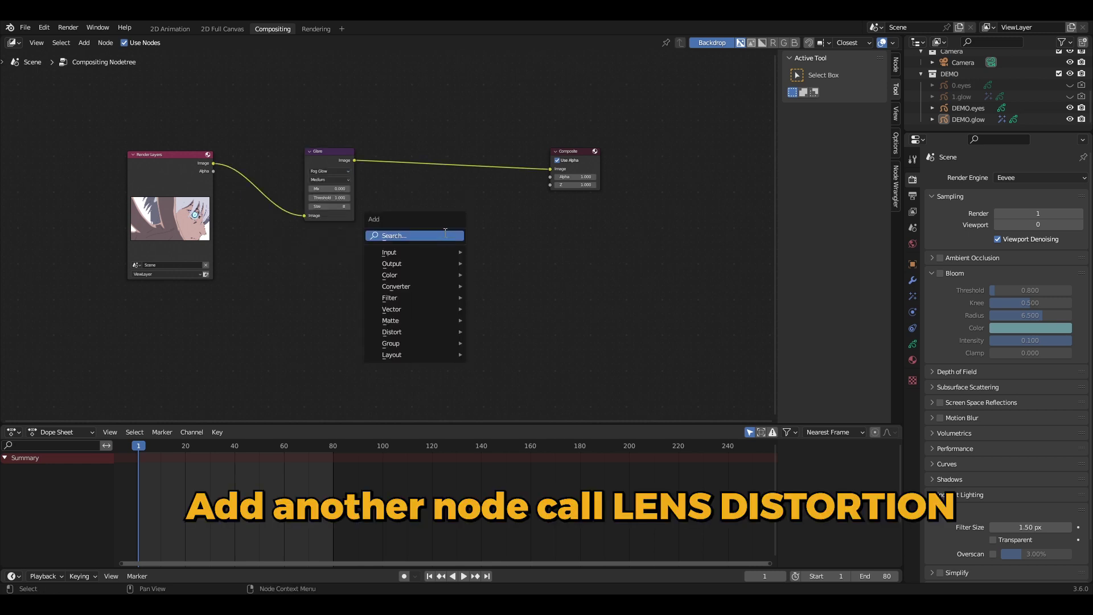
pyautogui.write('lens')
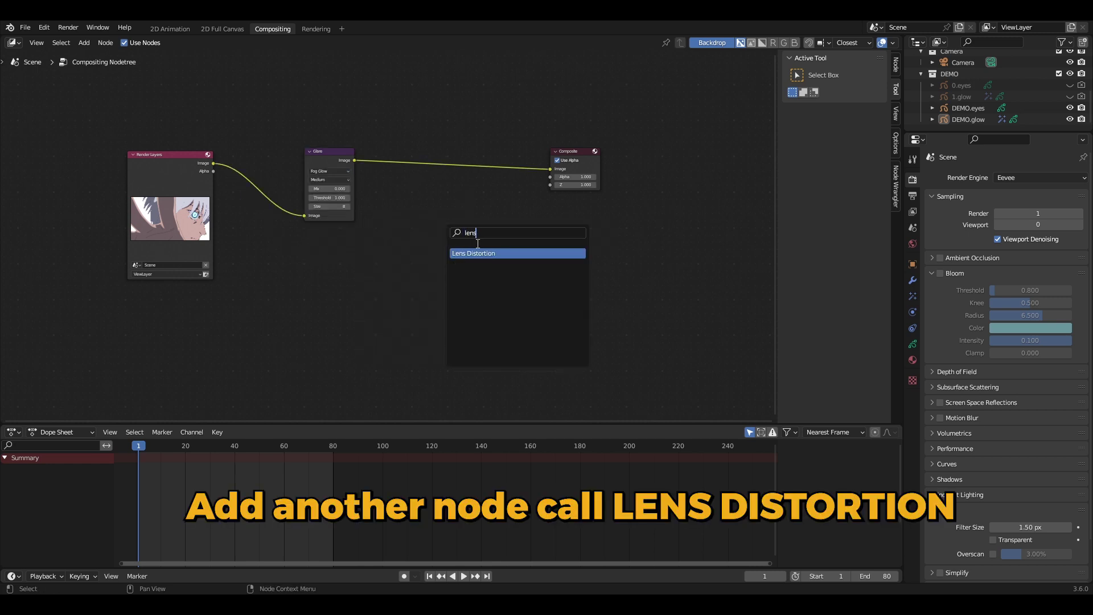
pyautogui.click(484, 255)
pyautogui.click(445, 170)
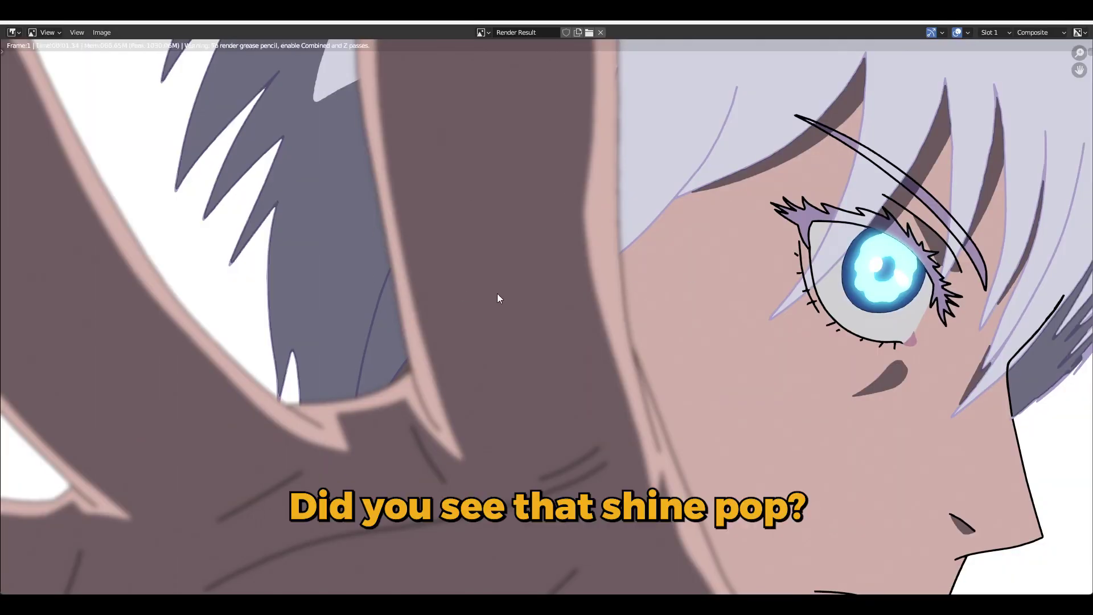
# Dismiss the Render Result window and enter 0.02 as the Lens Distortion node's dispersion
pyautogui.click(1081, 21)
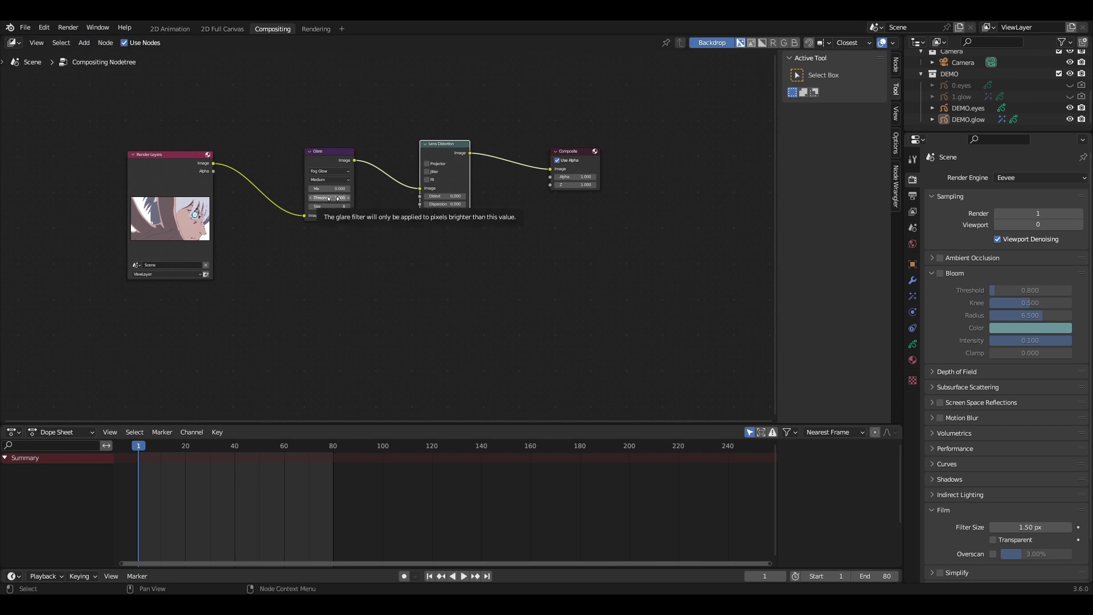
pyautogui.click(446, 203)
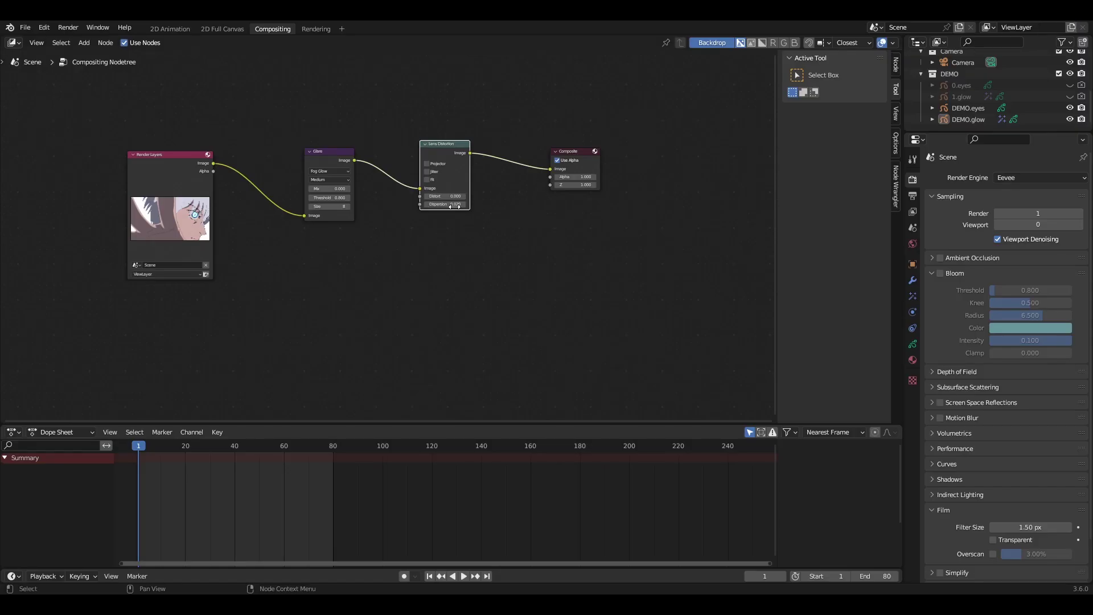
pyautogui.doubleClick(457, 204)
# Change the Lens Distortion dispersion to 0.08, then render the current frame with Render Image
pyautogui.write('.08')
pyautogui.press('Return')
pyautogui.click(69, 28)
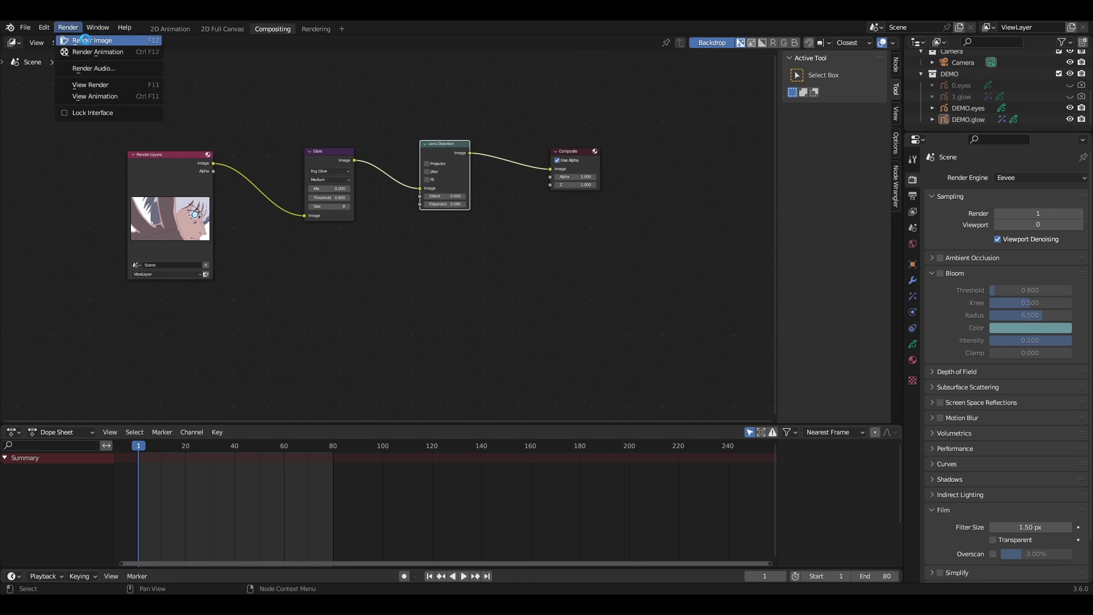
pyautogui.click(88, 41)
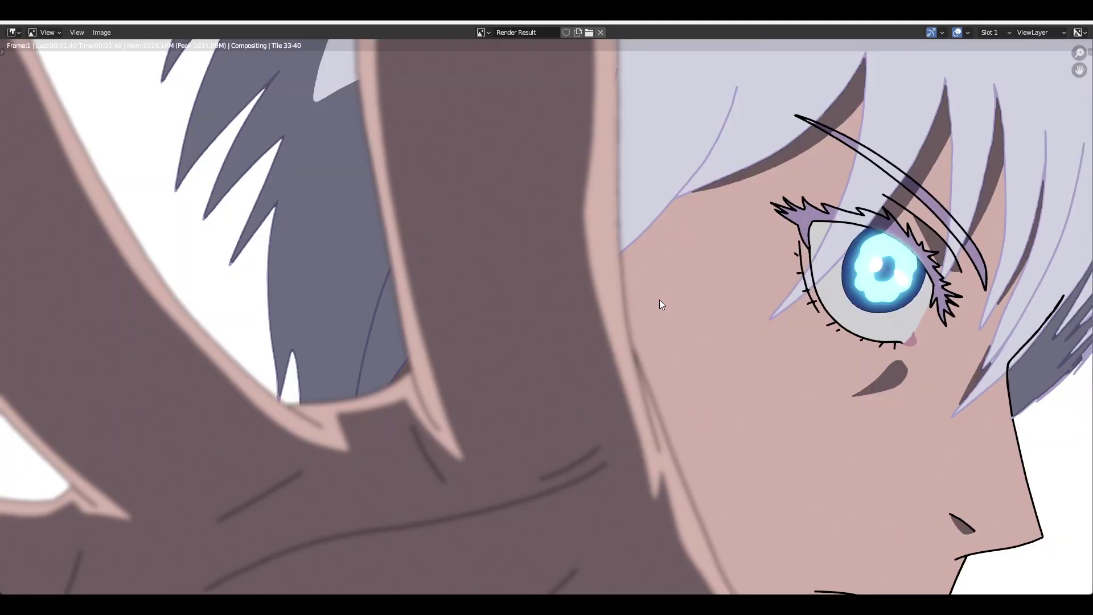